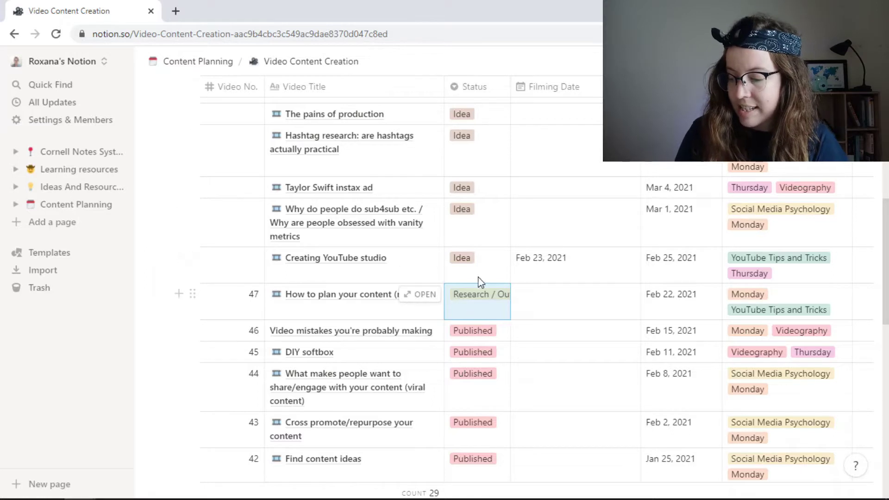
# - Set the status of video 47, "How to plan your content (notion?)", to Filming
pyautogui.click(486, 298)
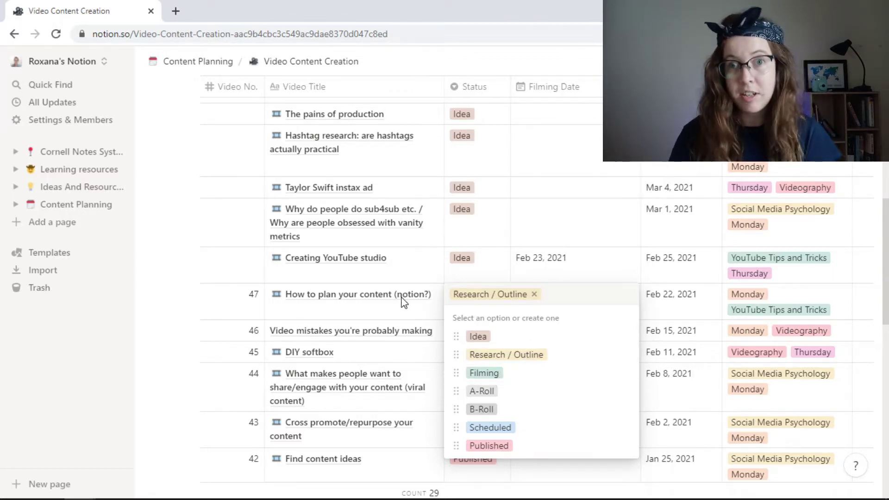
pyautogui.click(494, 377)
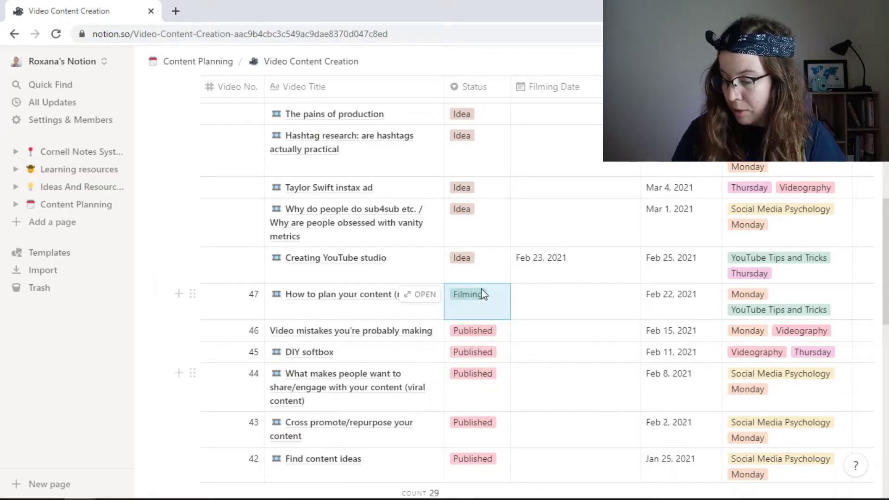
pyautogui.click(485, 303)
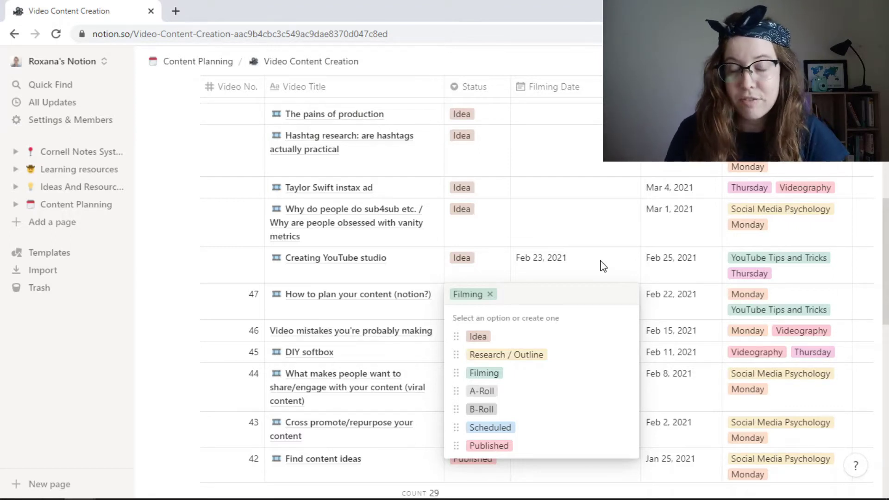
pyautogui.press('Escape')
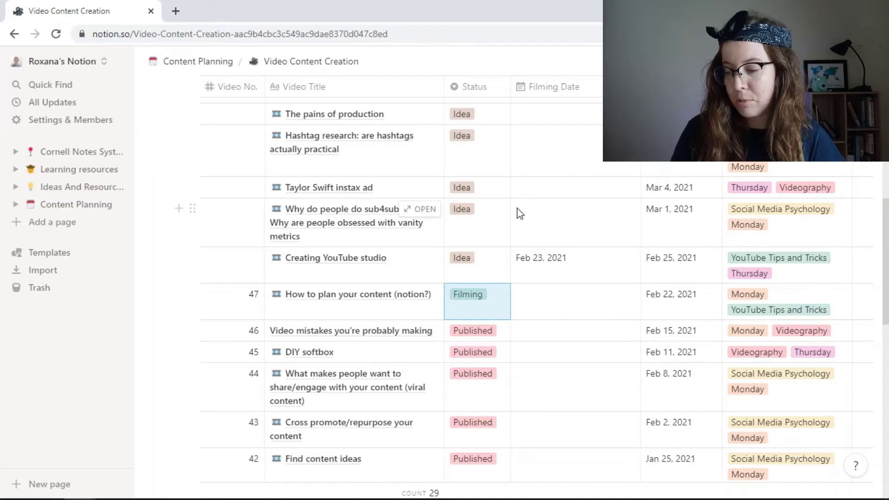
# - Set the filming date of the "Why do people do sub4sub etc." video to Feb 24, 2021
pyautogui.click(538, 219)
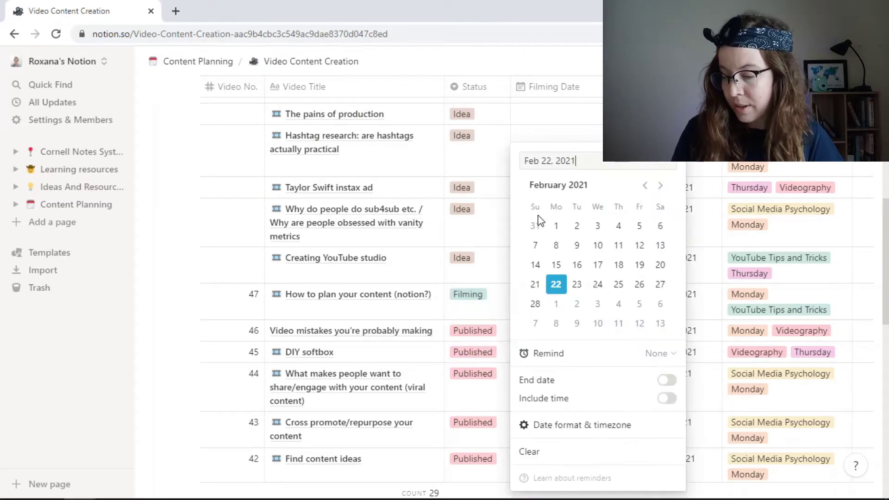
pyautogui.click(597, 283)
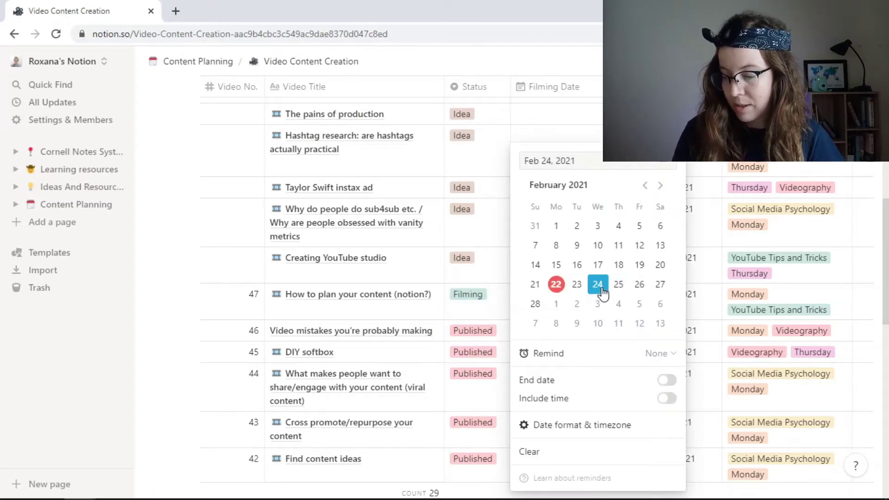
pyautogui.click(440, 212)
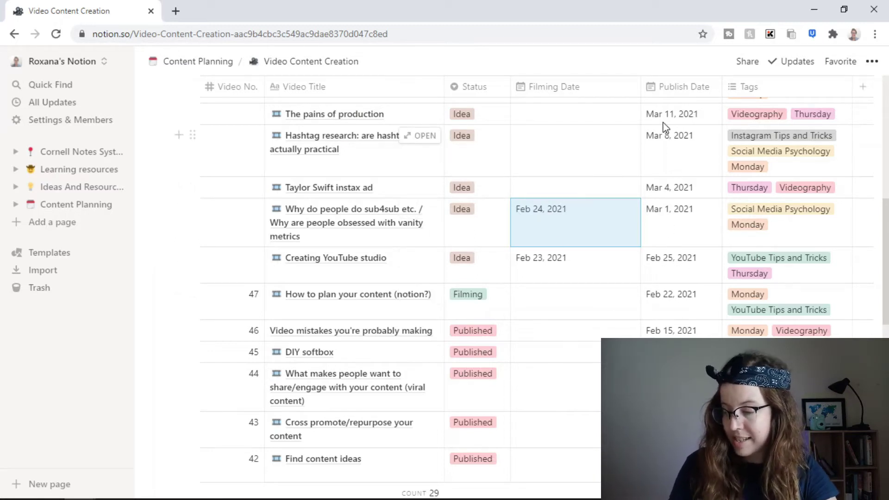
pyautogui.click(792, 273)
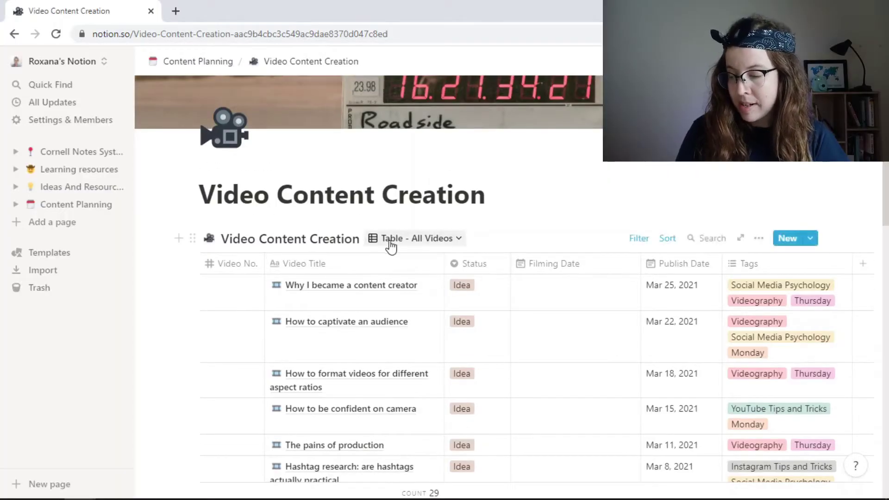
# - In the Calendar - Publish Dates view, move "Taylor Swift instax ad" to March 11 and "The pains of production" to March 4
pyautogui.click(449, 246)
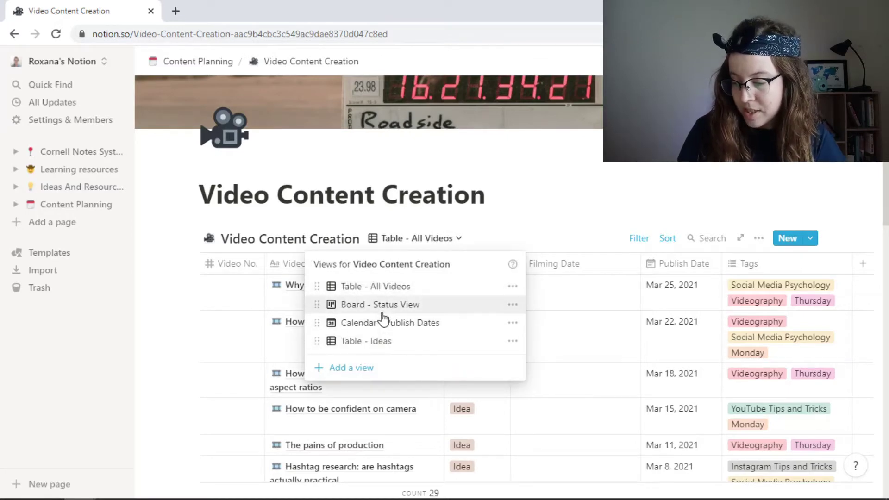
pyautogui.click(402, 323)
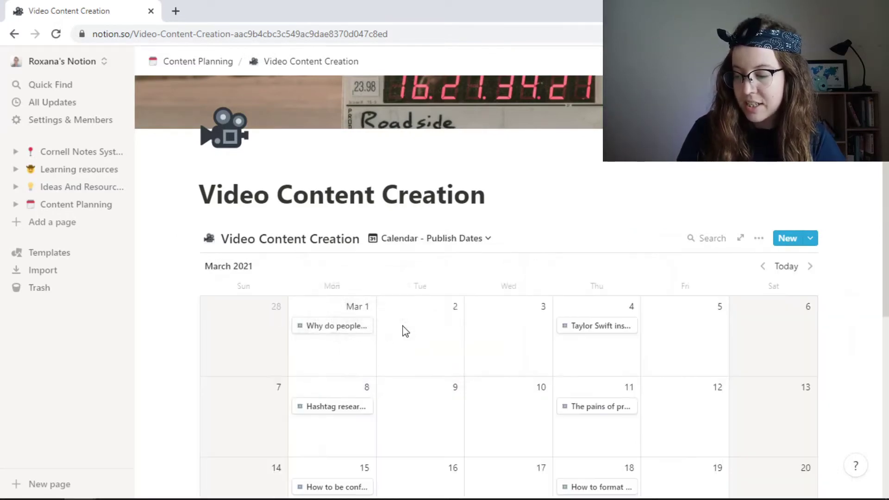
pyautogui.moveTo(881, 171); pyautogui.dragTo(886, 233)
pyautogui.scroll(2, 385, 113)
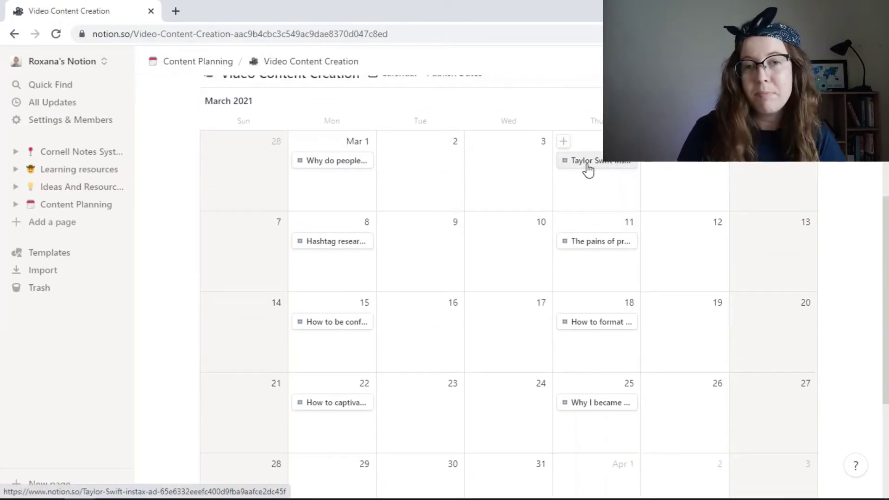
pyautogui.moveTo(587, 170); pyautogui.dragTo(588, 266)
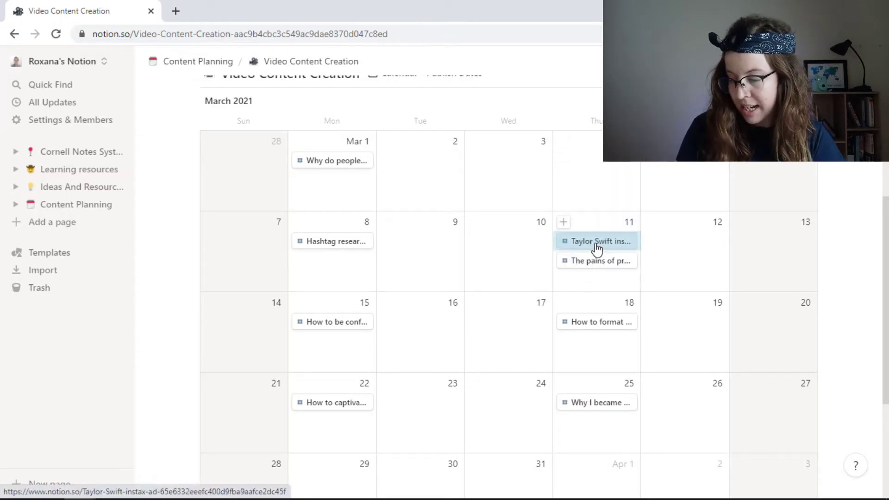
pyautogui.moveTo(601, 262); pyautogui.dragTo(606, 169)
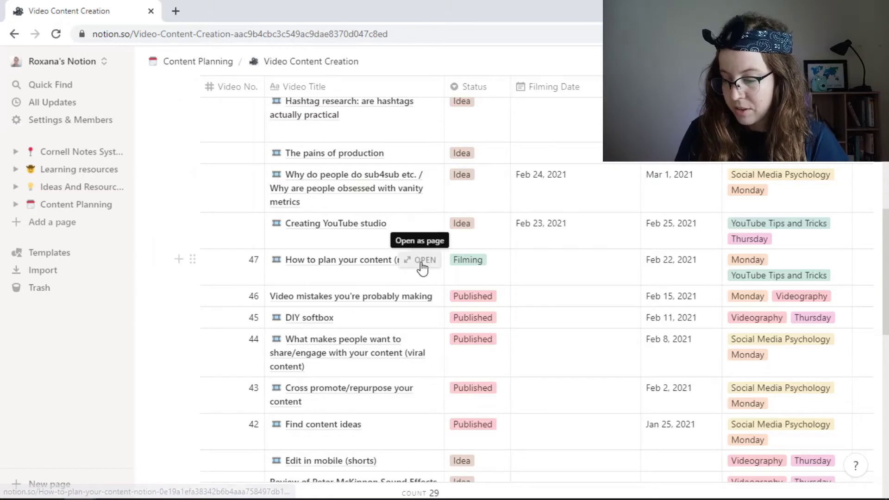
# - Open video 47, "How to plan your content (notion?)", as a full page and examine its properties, B-Roll section and keyword list
pyautogui.click(422, 262)
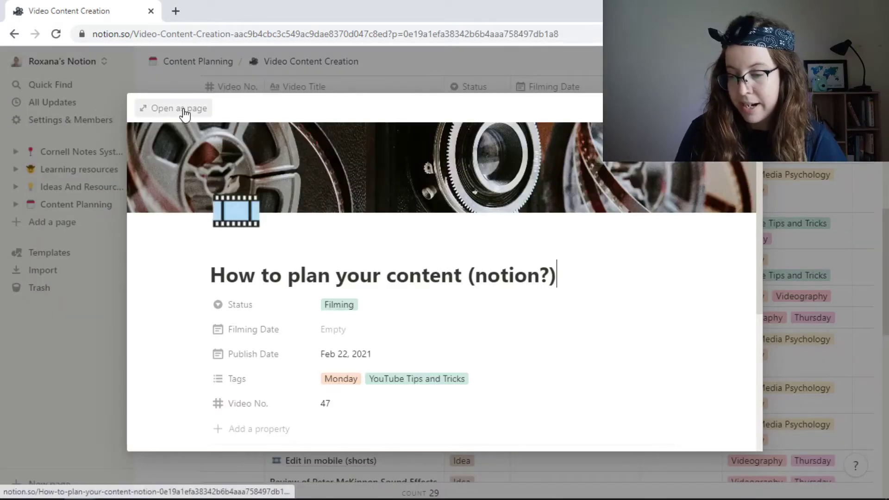
pyautogui.click(184, 111)
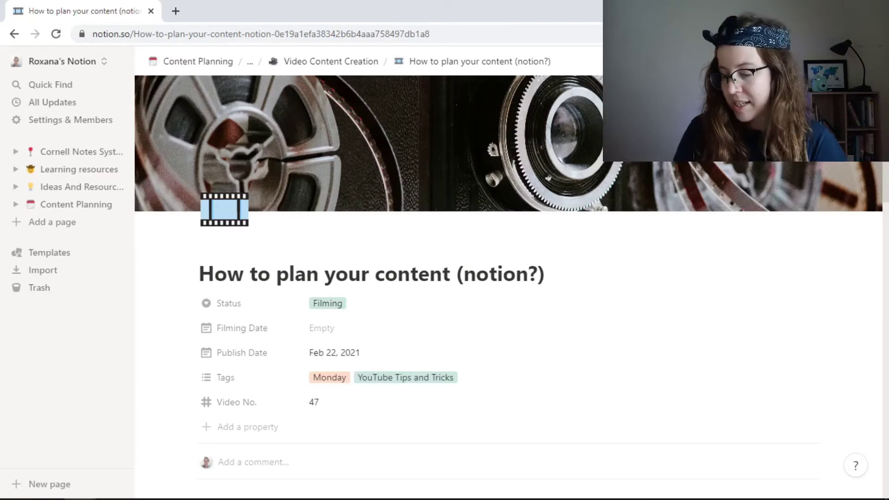
pyautogui.scroll(-3, 862, 167)
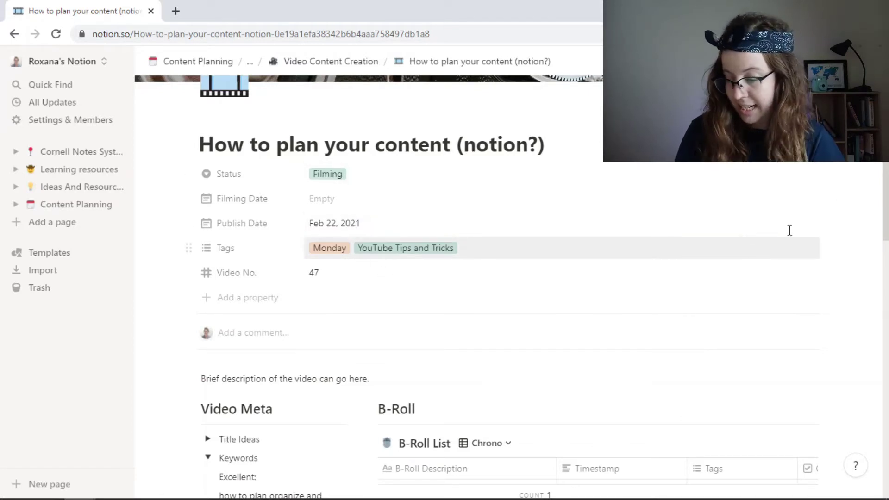
pyautogui.scroll(-5, 787, 231)
pyautogui.scroll(-2, 509, 278)
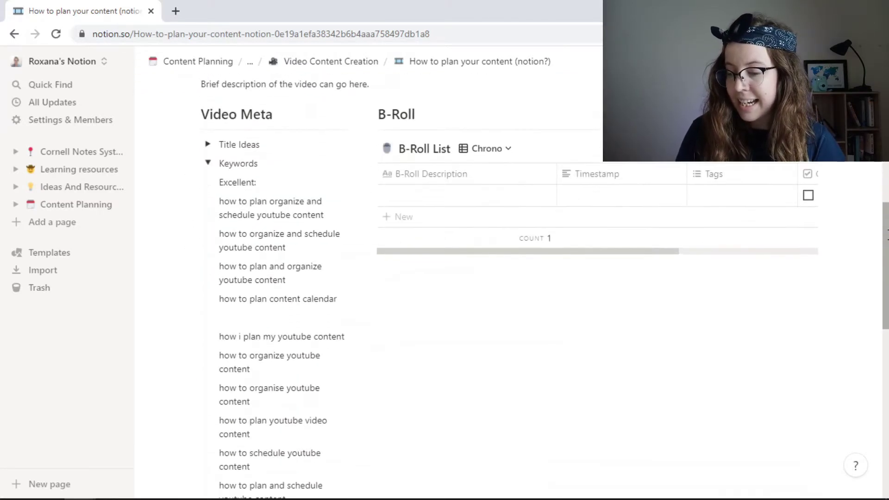
pyautogui.scroll(-1, 509, 278)
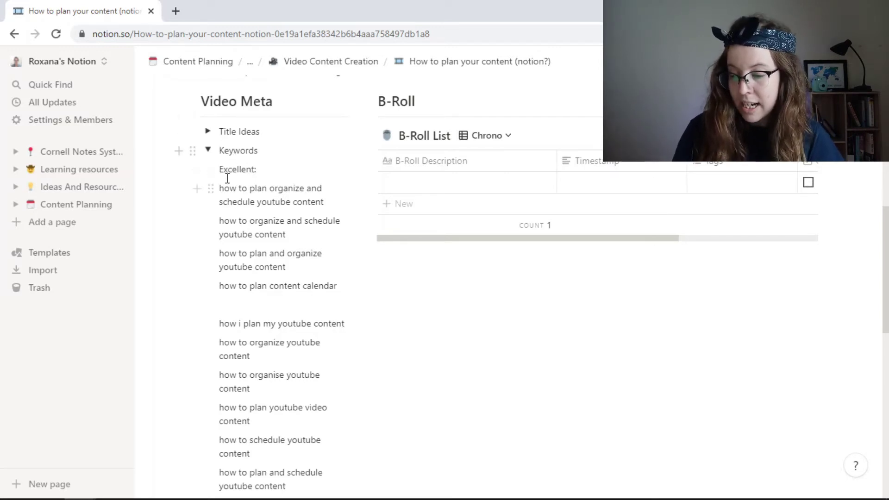
pyautogui.moveTo(222, 191); pyautogui.dragTo(307, 334)
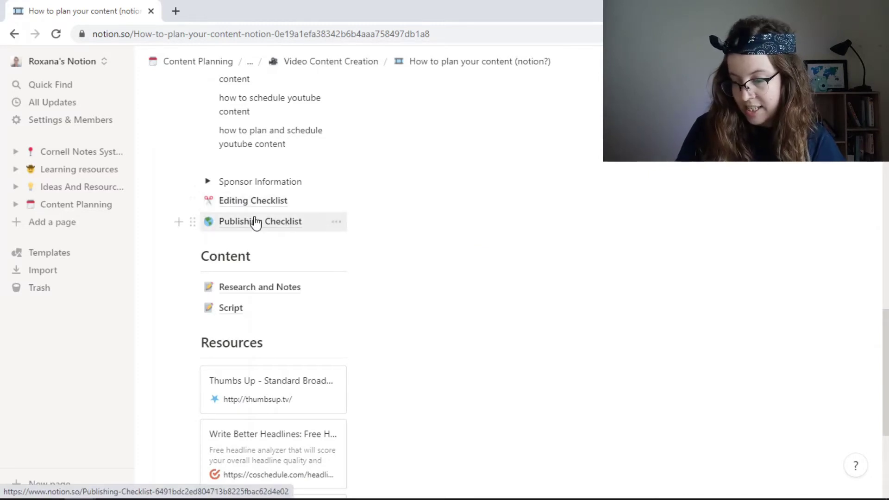
# - Open the video's Script subpage and read through its Hook and Intro sections
pyautogui.click(237, 318)
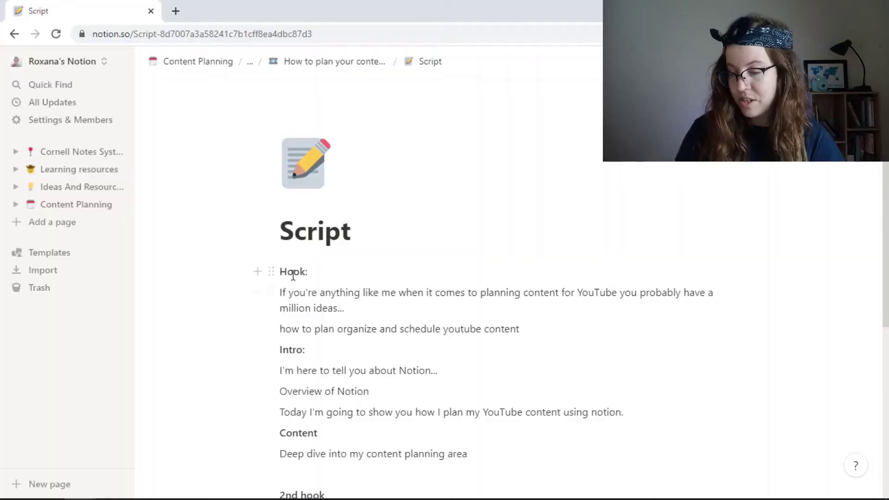
pyautogui.moveTo(284, 297); pyautogui.dragTo(409, 305)
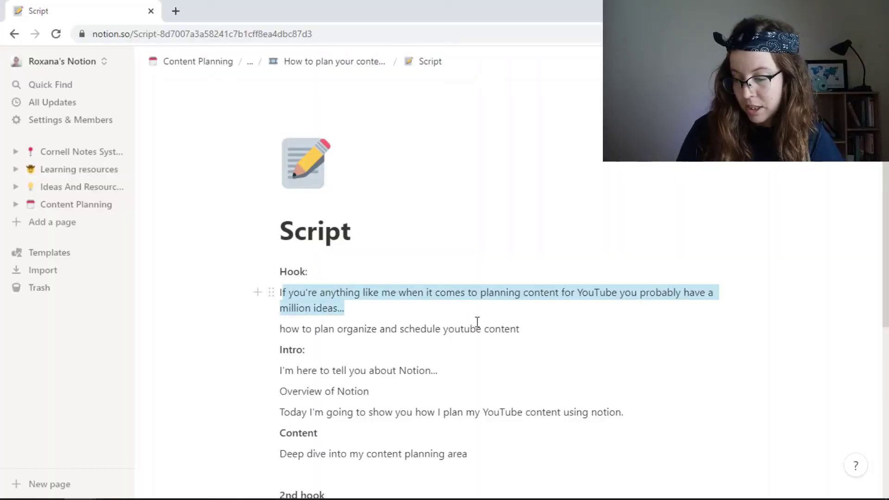
pyautogui.moveTo(477, 322); pyautogui.dragTo(513, 340)
pyautogui.moveTo(298, 373); pyautogui.dragTo(312, 429)
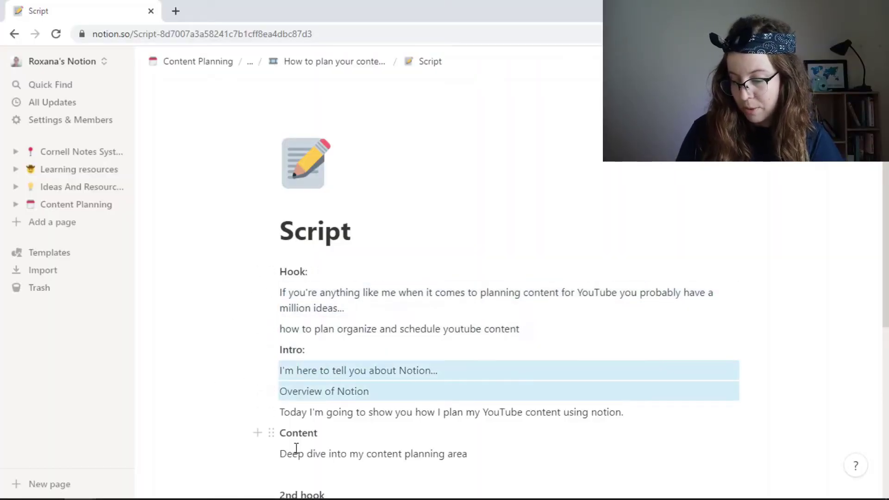
pyautogui.click(296, 448)
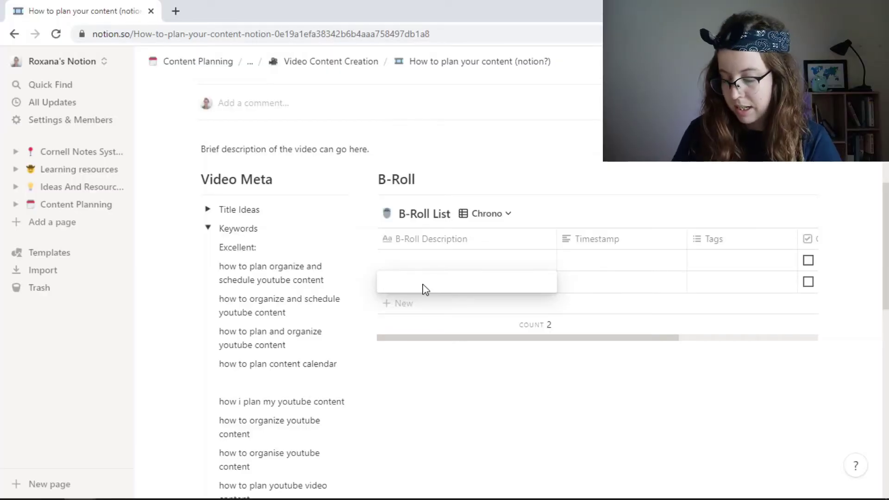
# - Add the B-Roll entry "clip of me looking excited" with timestamp 1:35, and look through its available tag options
pyautogui.write('clip of')
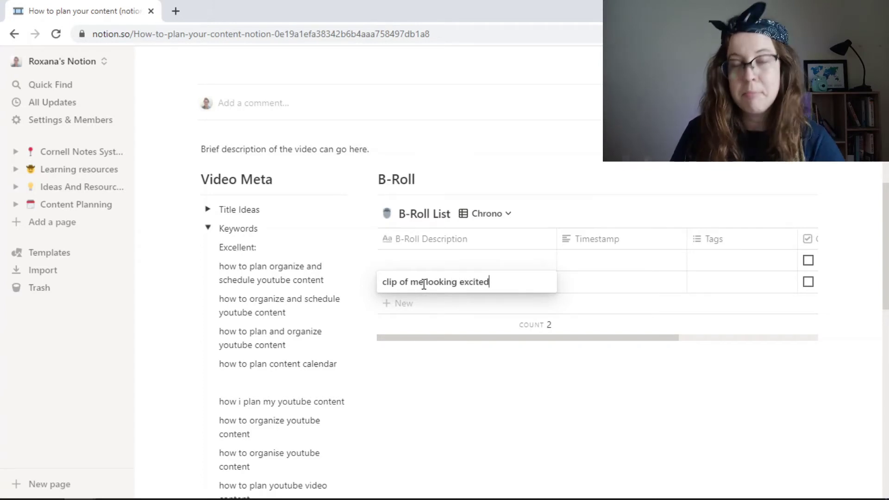
pyautogui.write(' me looking excited')
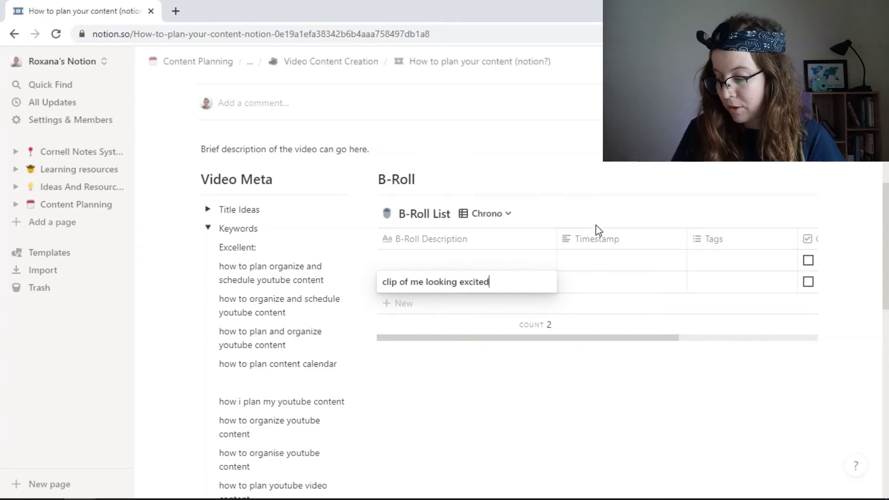
pyautogui.click(620, 284)
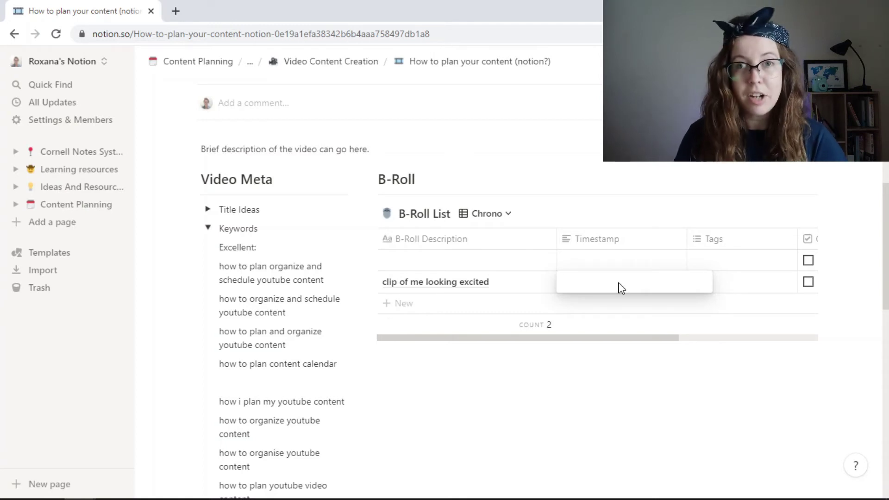
pyautogui.write('1:35')
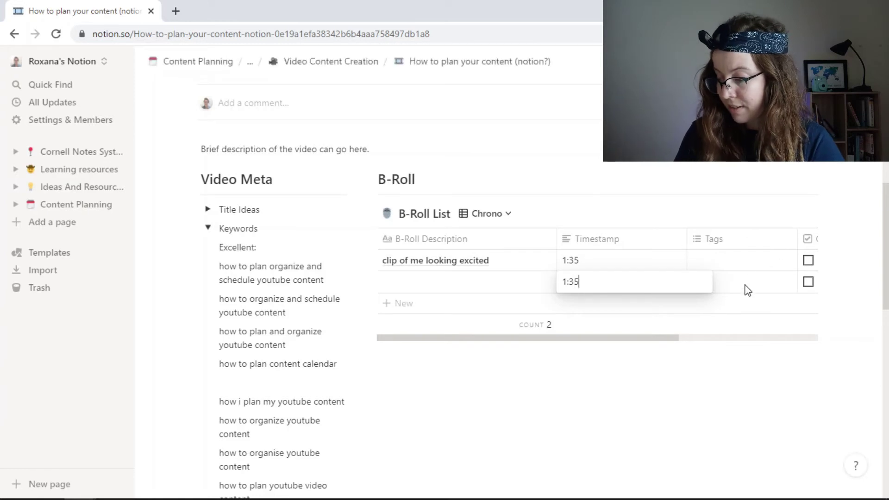
pyautogui.press('Return')
pyautogui.click(722, 266)
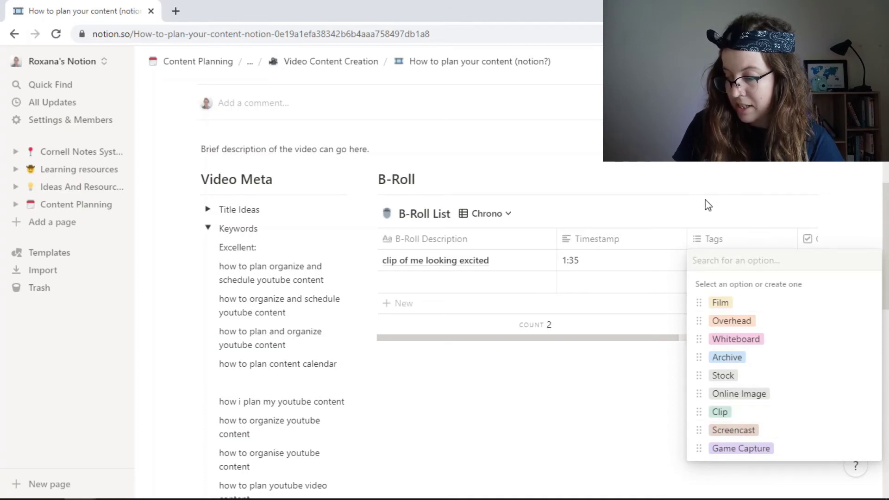
pyautogui.press('Escape')
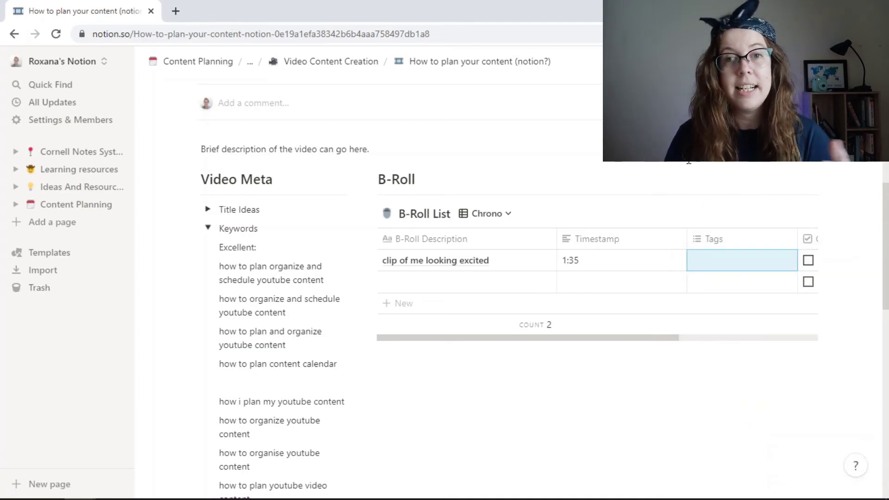